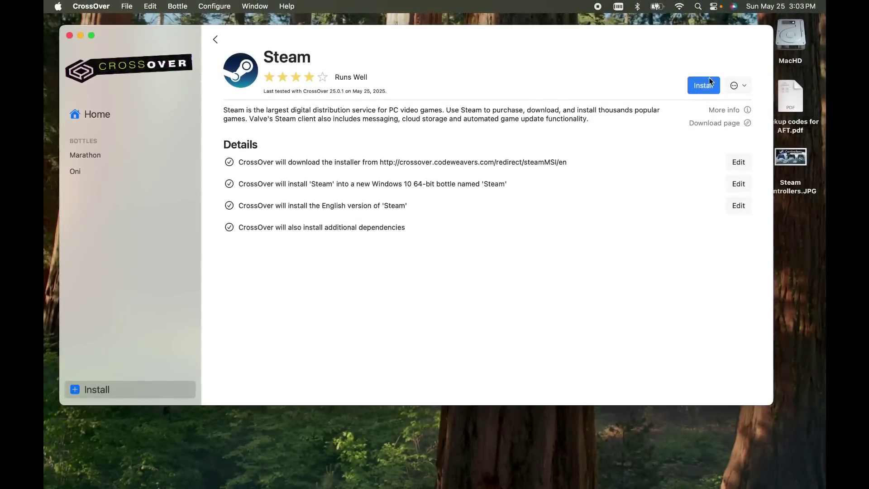
click(704, 86)
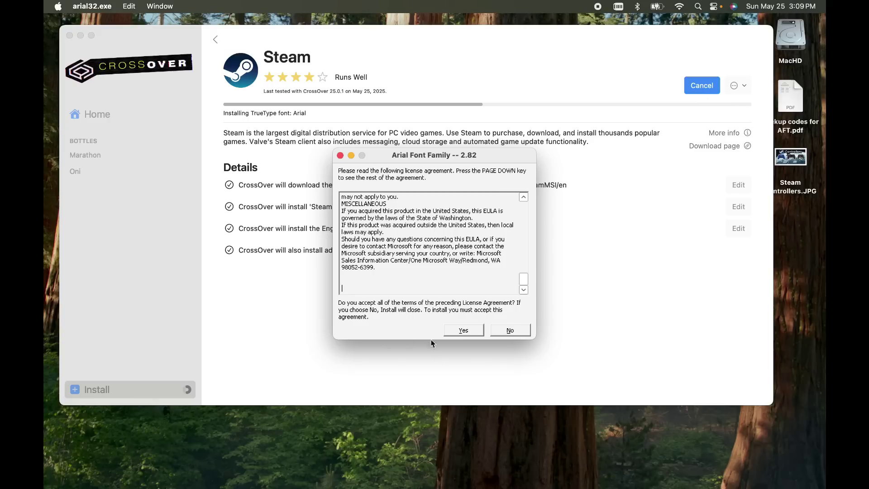
- Accept the Arial Font Family license agreement
click(464, 332)
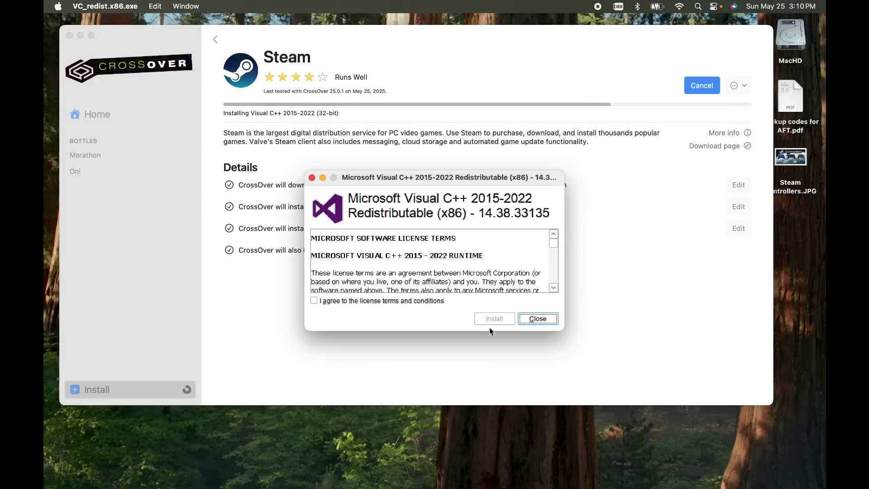
- Agree to the license and install the Visual C++ 2015-2022 x86 and x64 redistributables
click(313, 301)
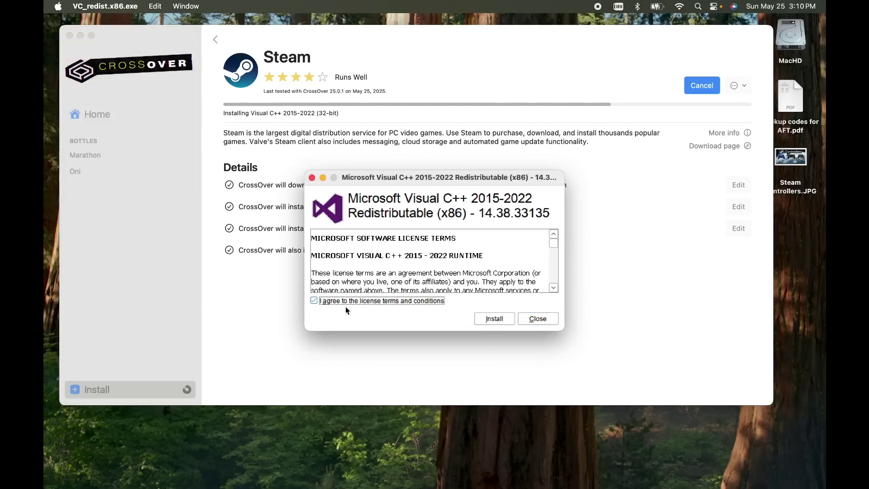
click(497, 318)
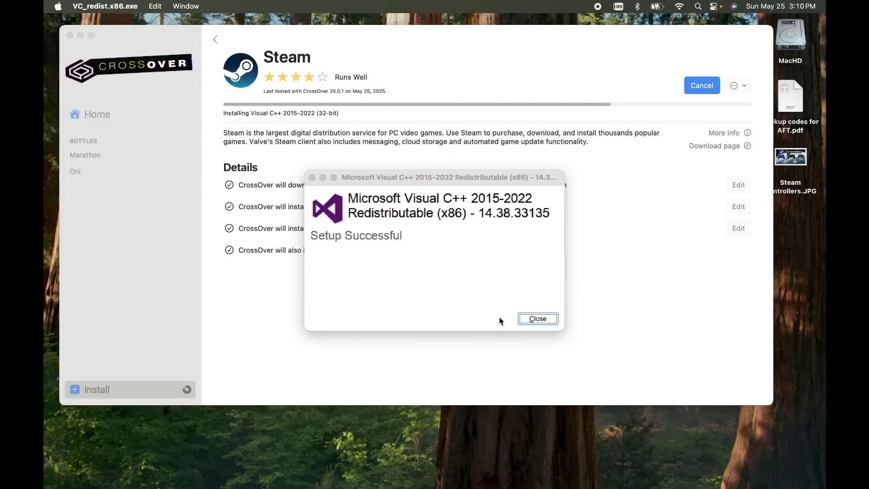
click(542, 319)
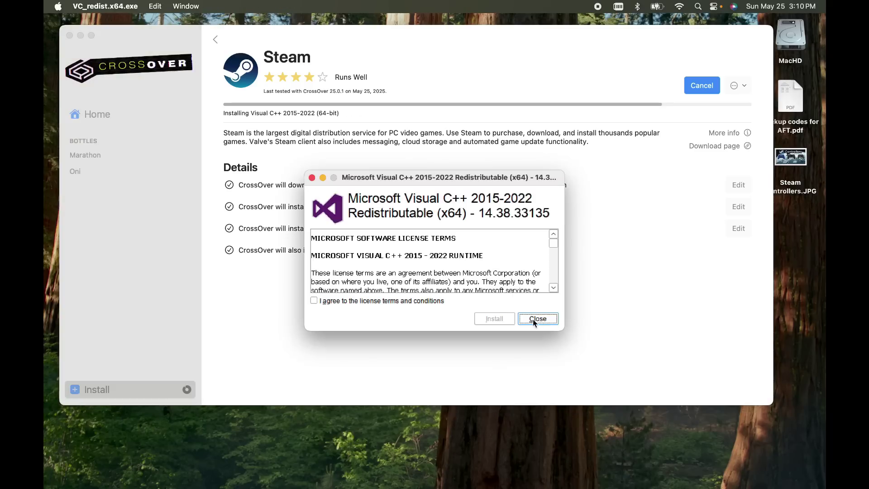
click(314, 300)
click(495, 319)
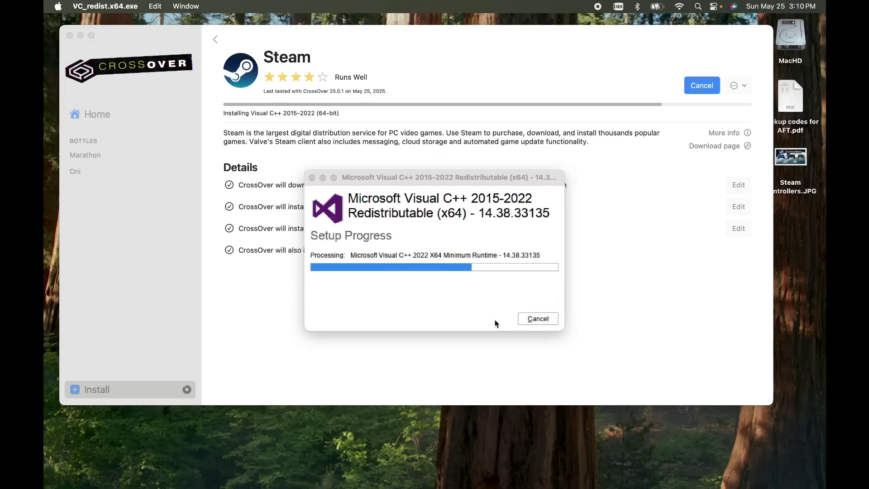
click(530, 319)
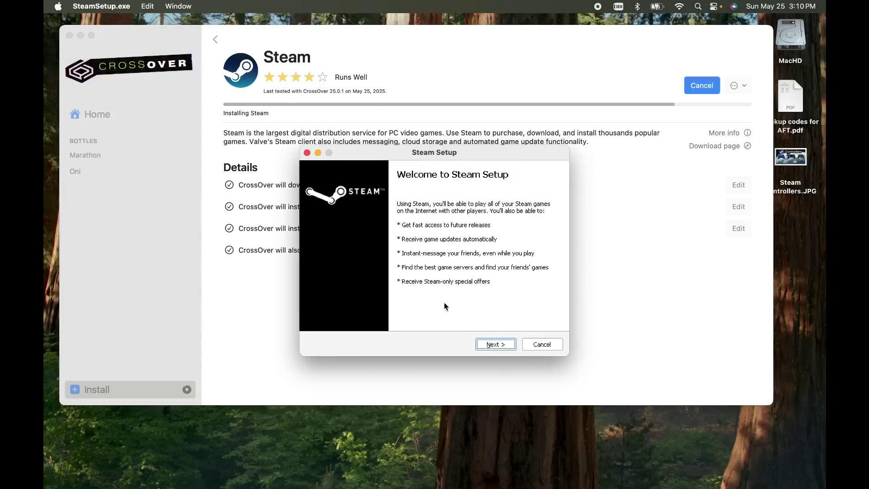
- Run Steam Setup in English into the default Program Files (x86) Steam folder, launching Steam at the end
click(500, 345)
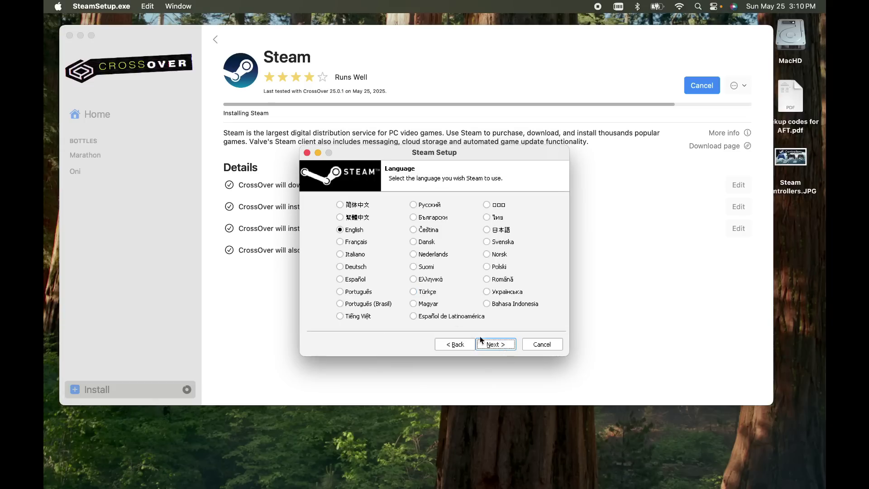
click(493, 345)
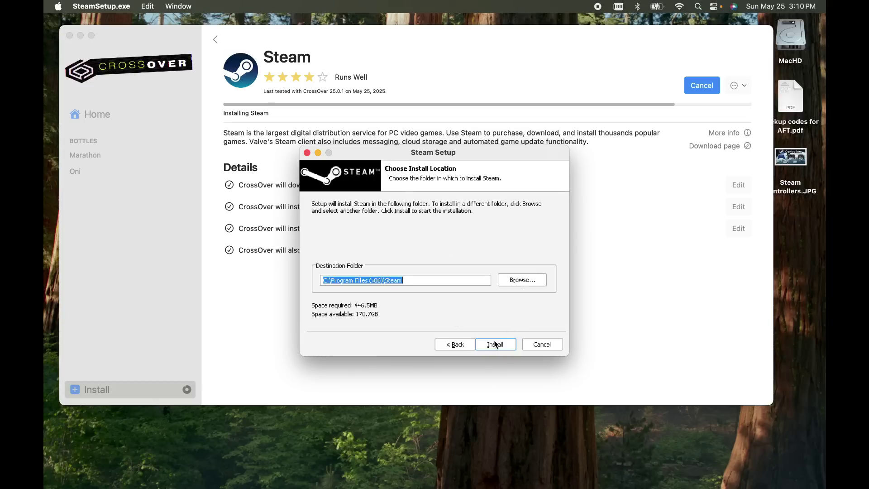
click(496, 344)
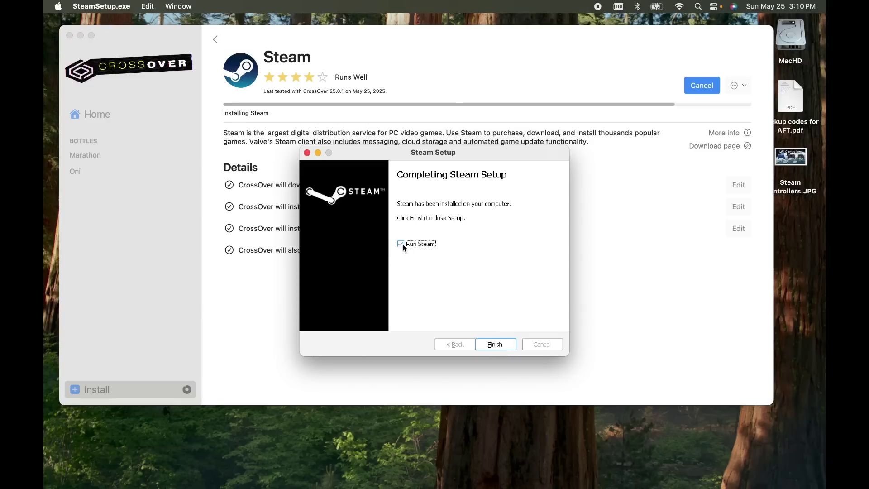
click(503, 349)
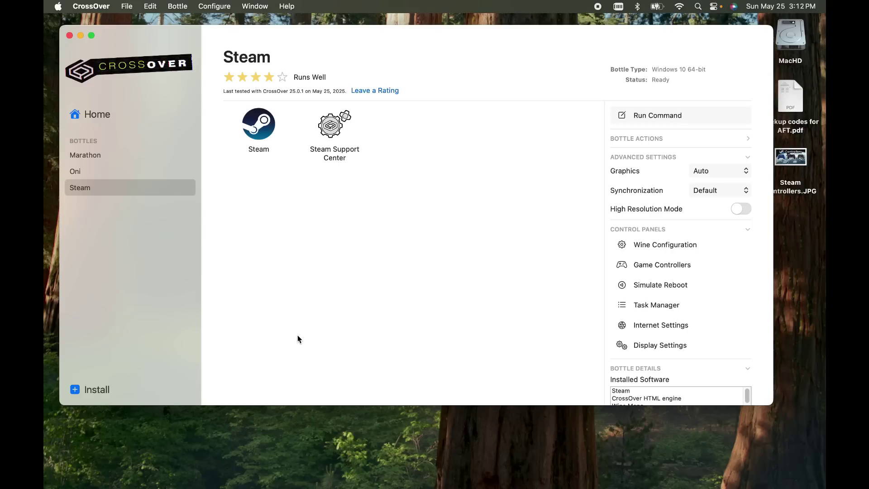
- Start Steam from the Steam bottle, then return focus to the CrossOver window
mouse_move(299, 488)
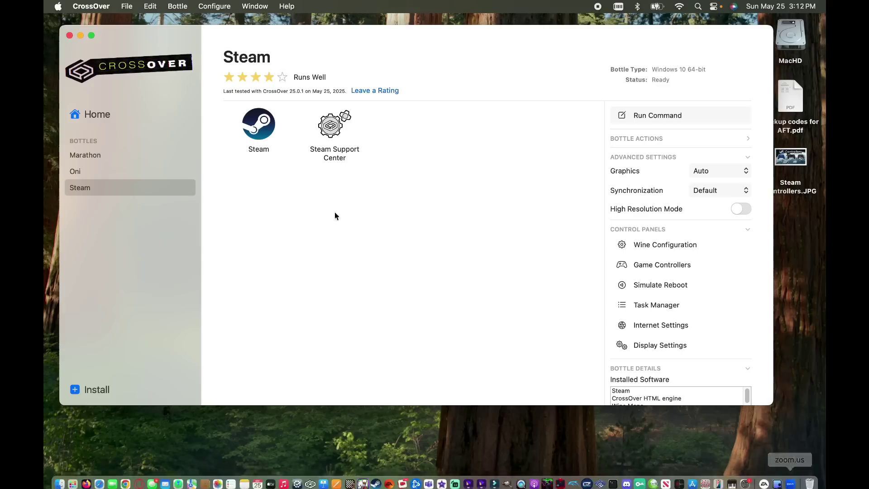
click(262, 133)
double_click(261, 131)
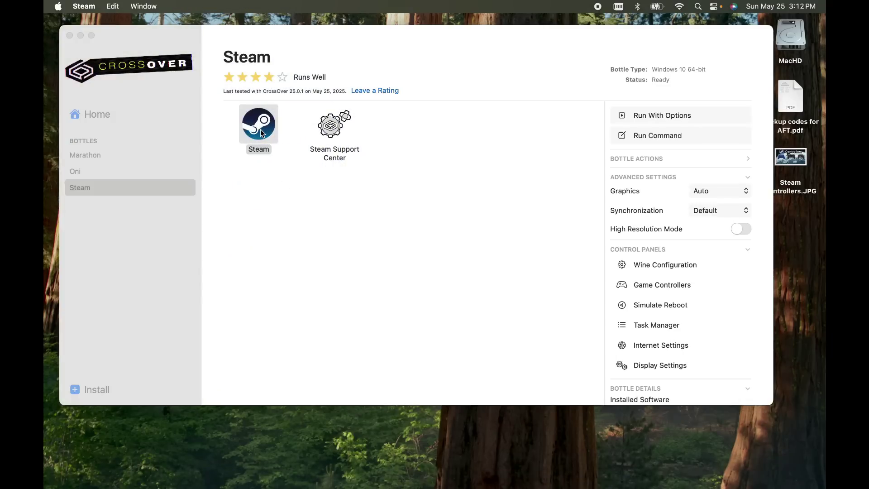
click(272, 125)
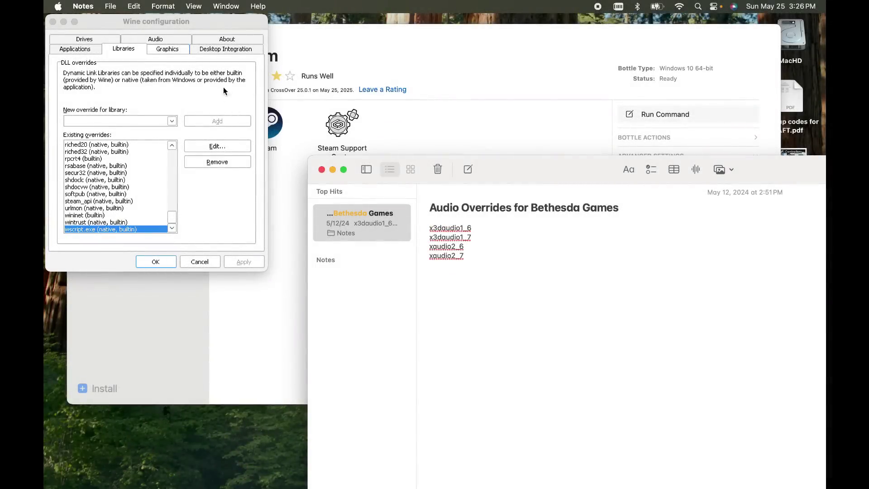
- Bring the Wine configuration window to the front
click(122, 121)
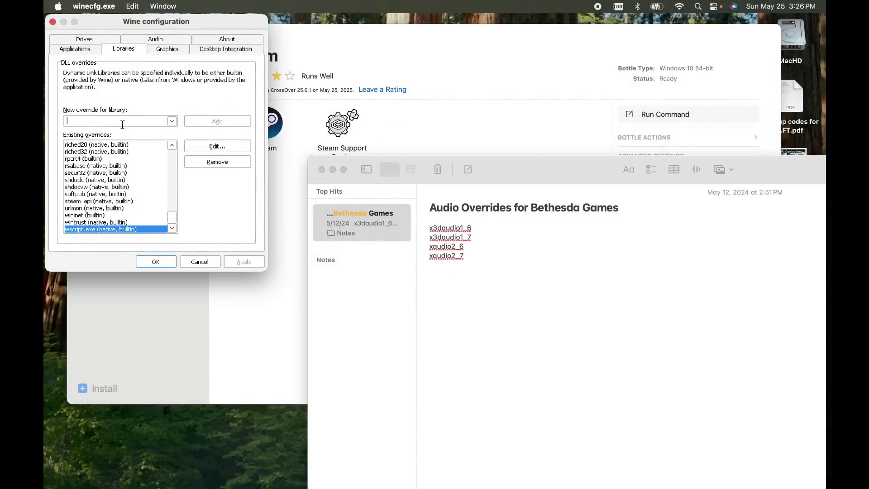
- Reopen the Steam bottle's Wine configuration and add x3daudio1_6 from the note as an override
click(52, 22)
click(694, 39)
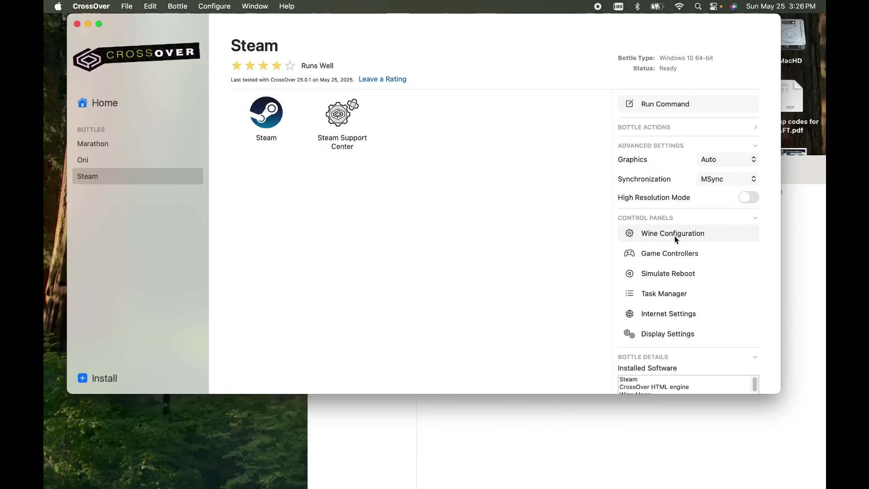
click(675, 235)
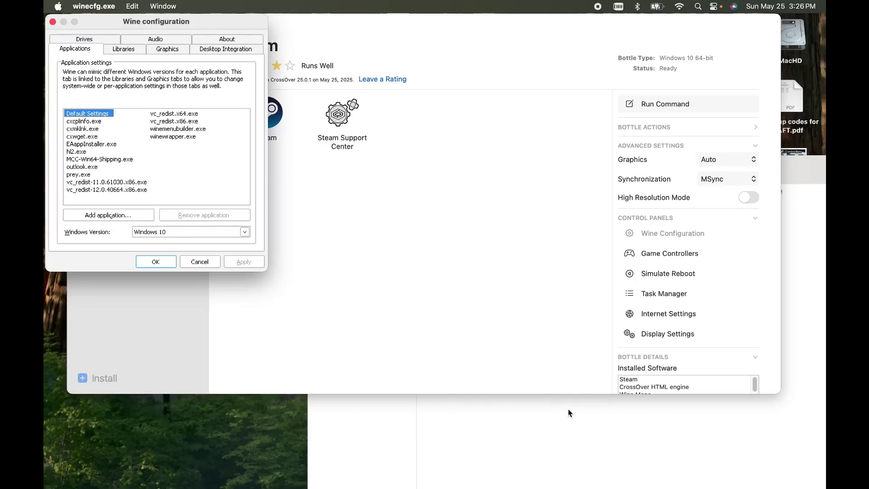
click(564, 446)
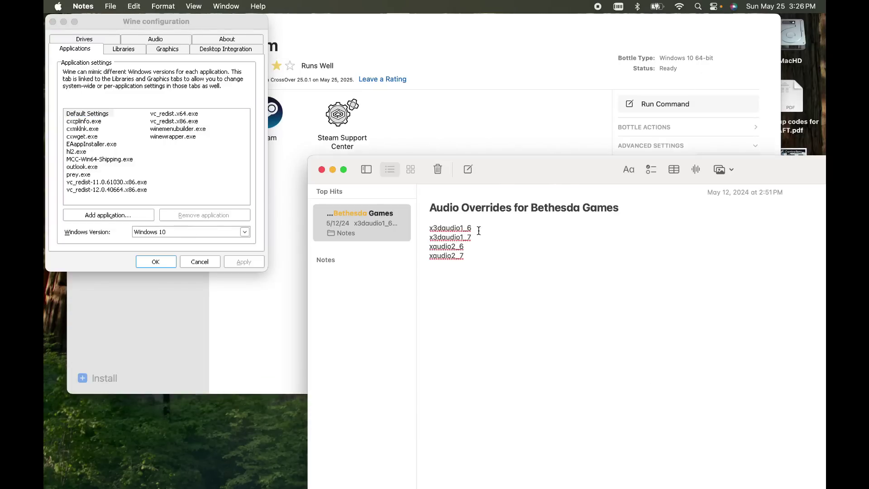
drag(472, 227, 422, 229)
key(super+c)
click(135, 50)
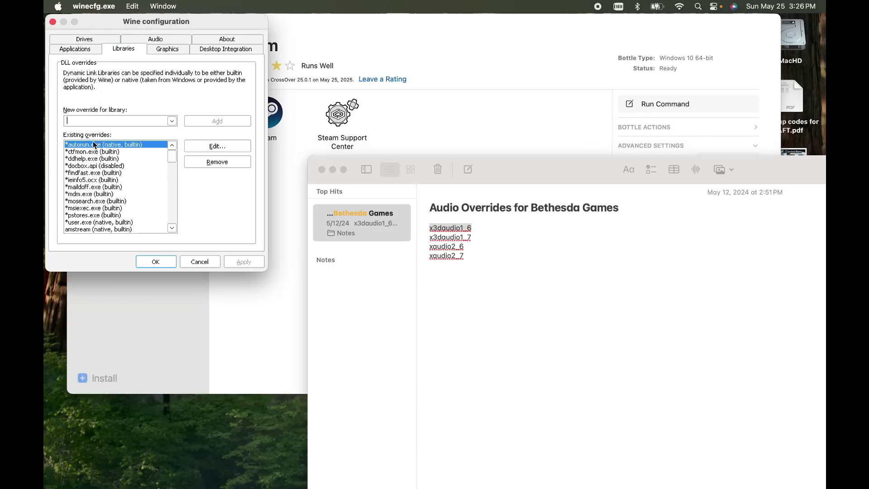
key(super+v)
click(213, 121)
- Copy x3daudio1_7 and xaudio2_6 from the note and add them as library overrides
click(488, 238)
drag(480, 237, 422, 238)
key(super+c)
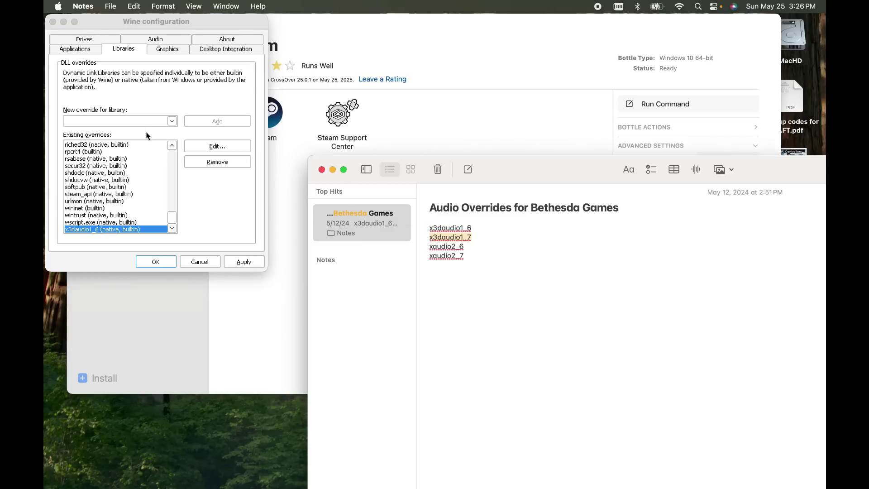
click(143, 123)
key(super+v)
click(220, 122)
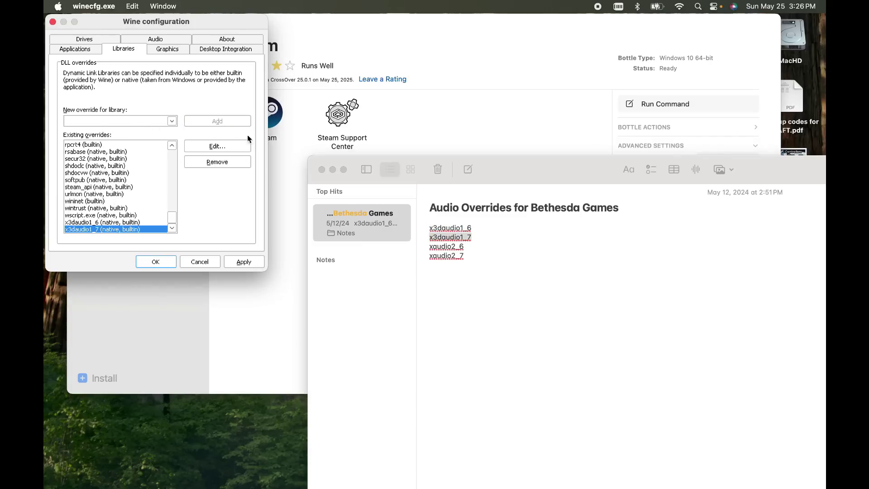
click(508, 262)
drag(468, 246, 423, 246)
key(super+c)
click(127, 121)
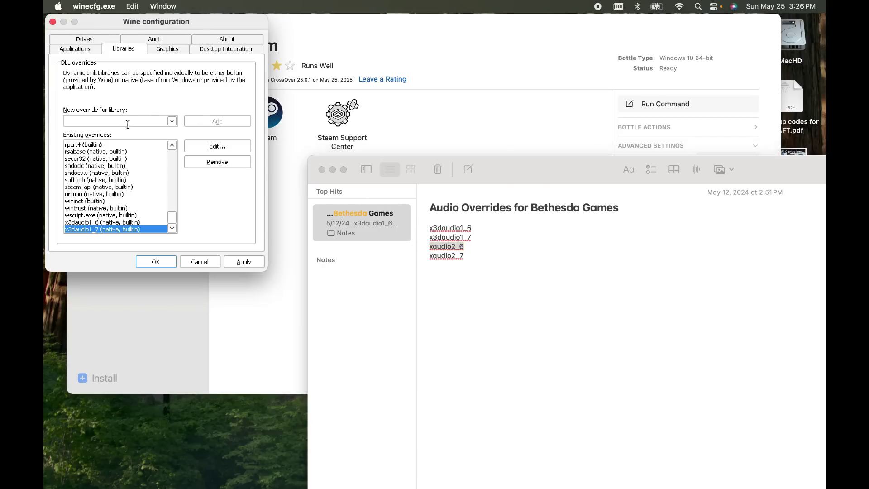
key(super+v)
click(228, 121)
- Add xaudio2_7 as an override and apply all four audio overrides
click(497, 276)
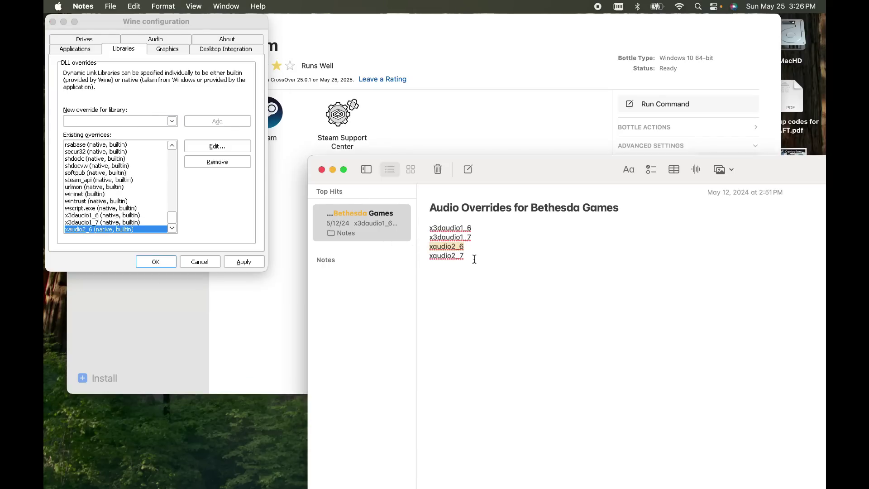
drag(471, 256, 431, 256)
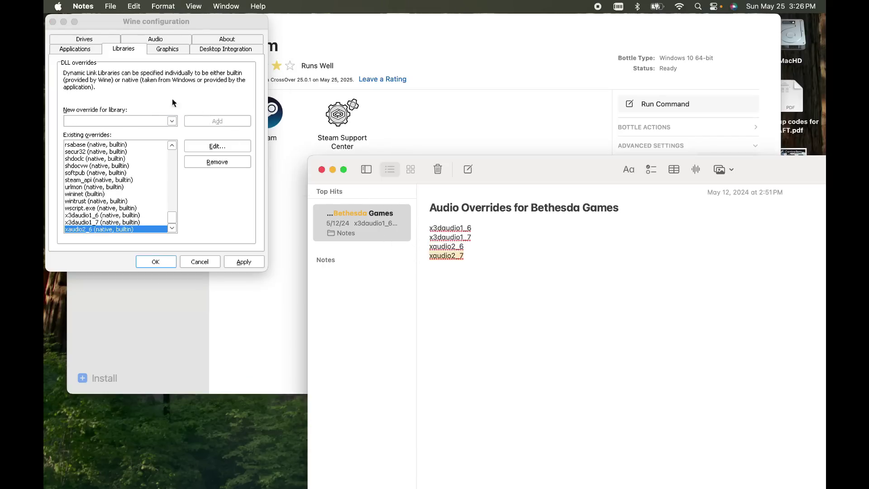
key(super+c)
click(106, 121)
key(super+v)
click(217, 122)
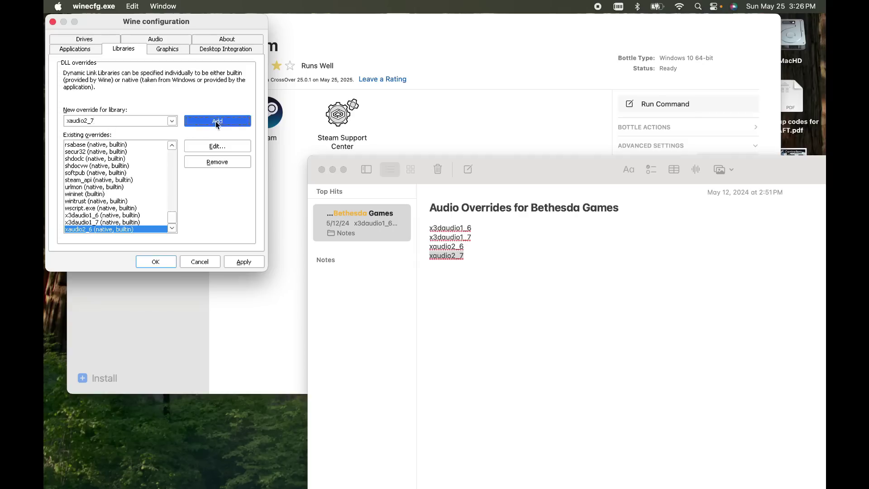
click(242, 261)
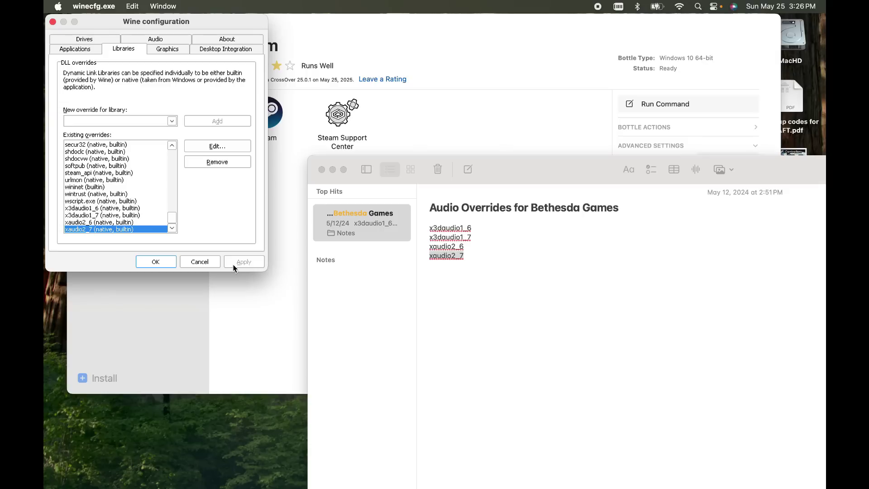
- Close the Notes window listing the audio override names
click(321, 170)
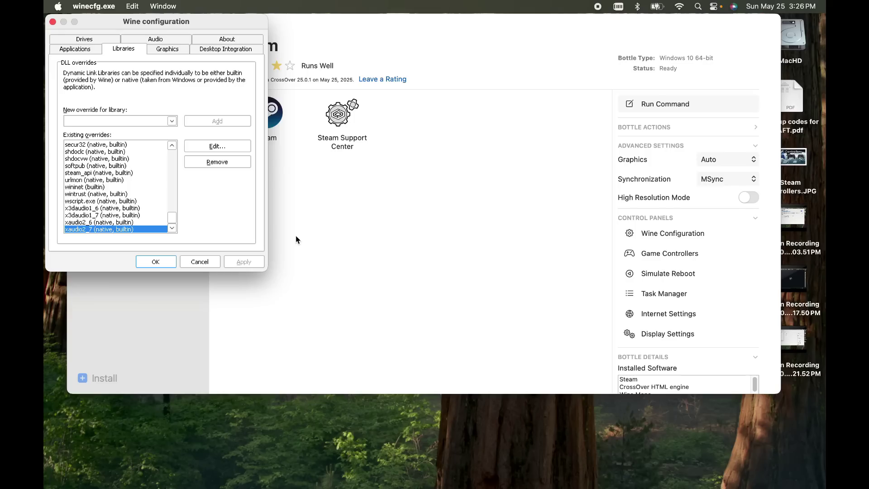
- Save and close the Wine configuration, then reopen it for the Steam bottle
click(166, 264)
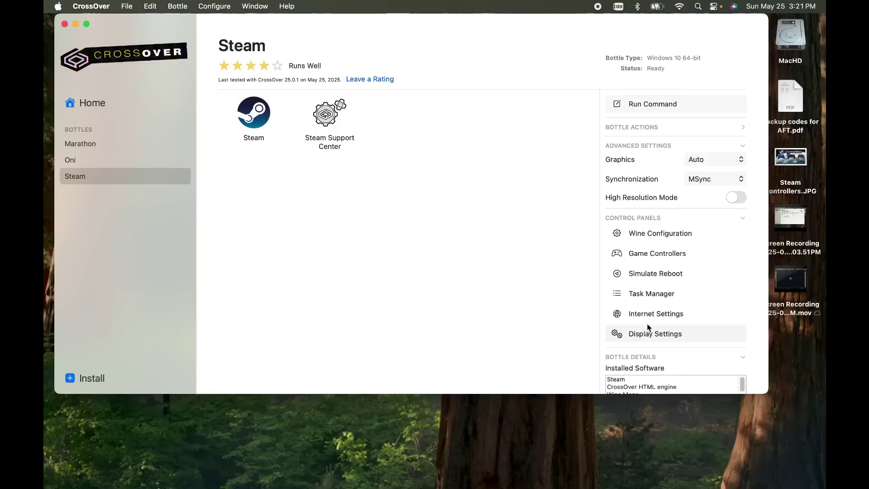
click(672, 237)
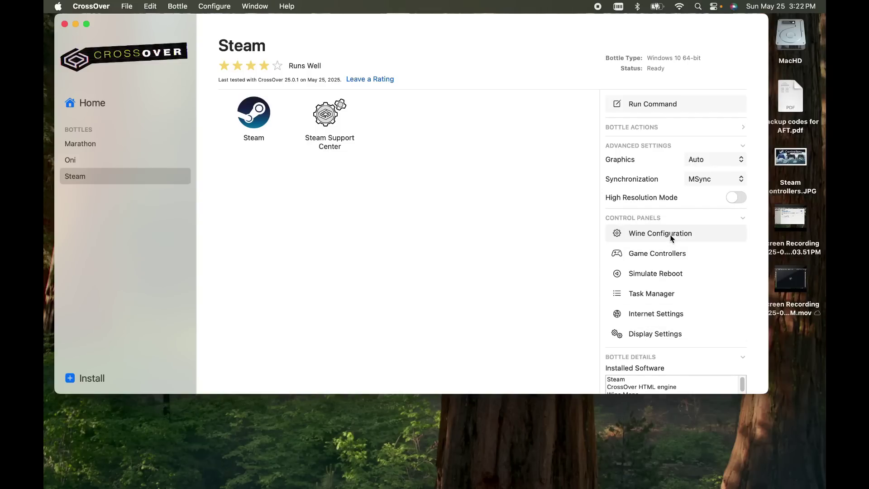
- On the Libraries page, add dmband, dmime and dmloader as DLL overrides
click(124, 49)
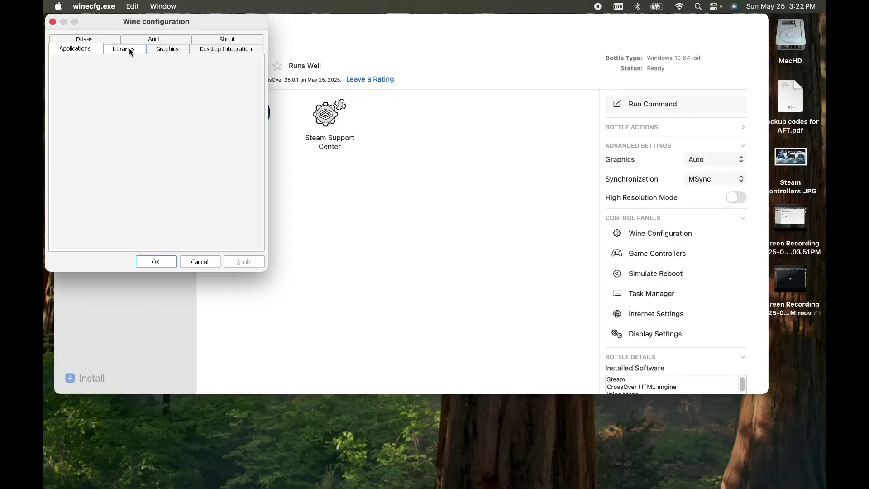
click(100, 121)
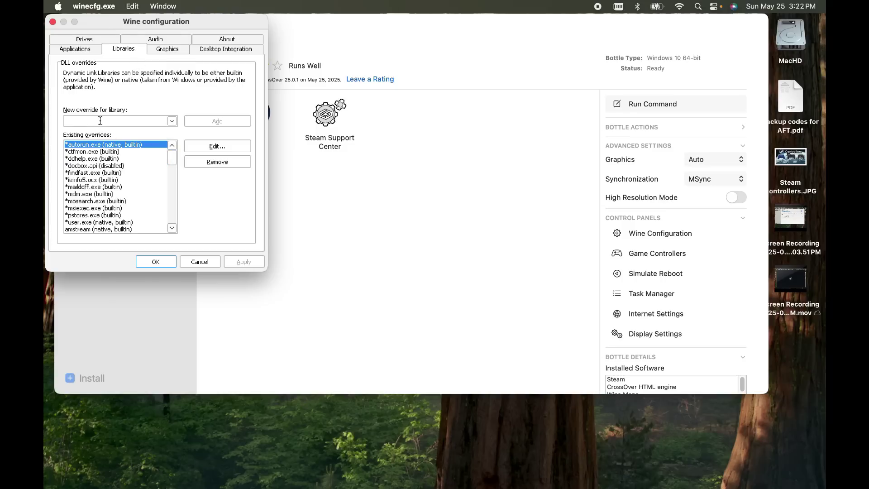
text(dmband)
click(210, 121)
click(124, 121)
text(dmime)
click(211, 120)
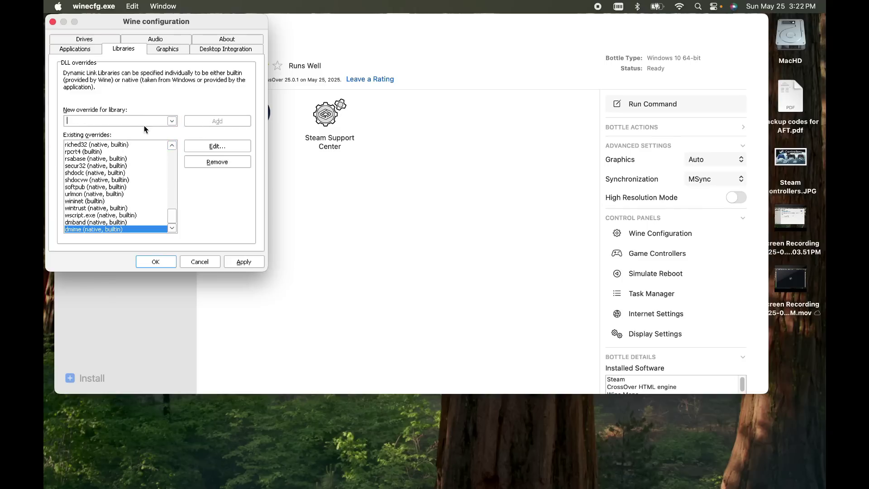
text(dmloader)
click(230, 120)
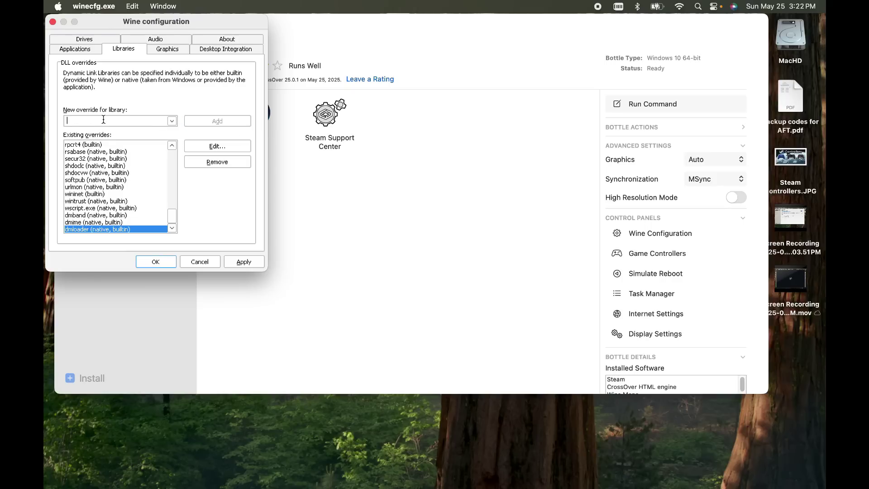
- Add dmstyle, dmsynth, dmusic and eax overrides, then apply and close the Wine configuration
text(dmstyle)
click(200, 122)
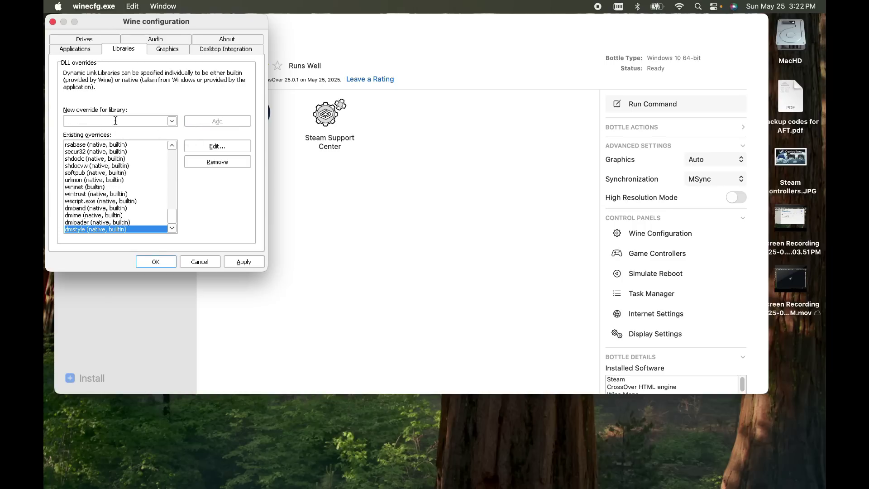
text(dmsynth)
click(222, 124)
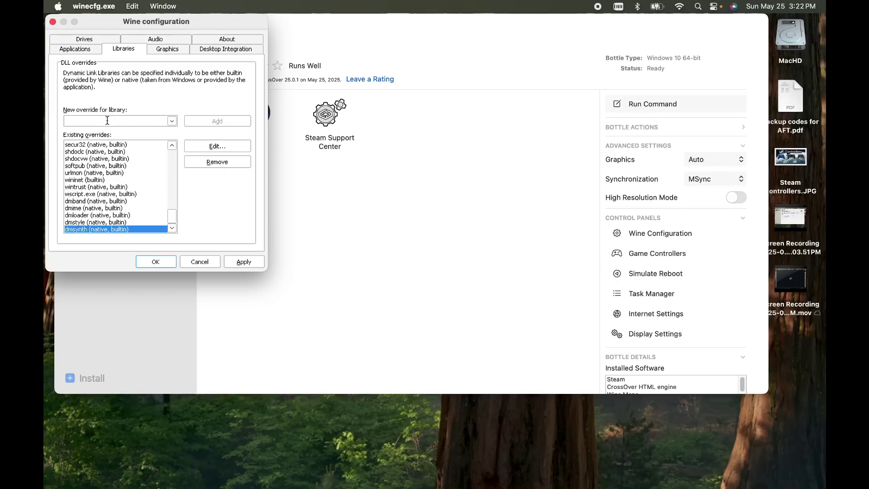
text(dmusic)
click(204, 122)
click(114, 119)
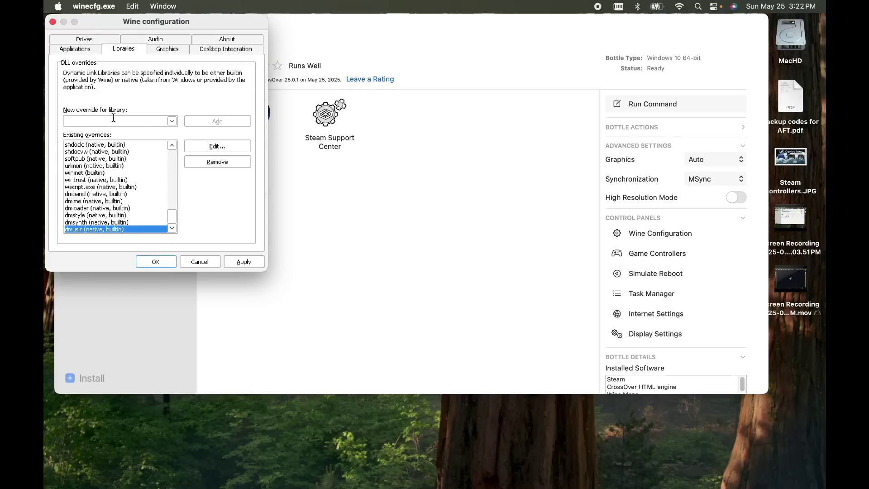
text(eax)
click(215, 120)
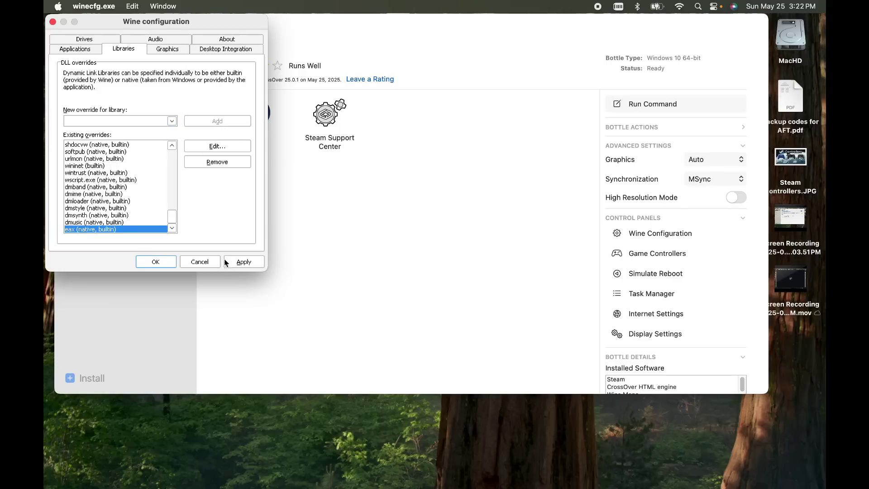
click(236, 261)
click(161, 265)
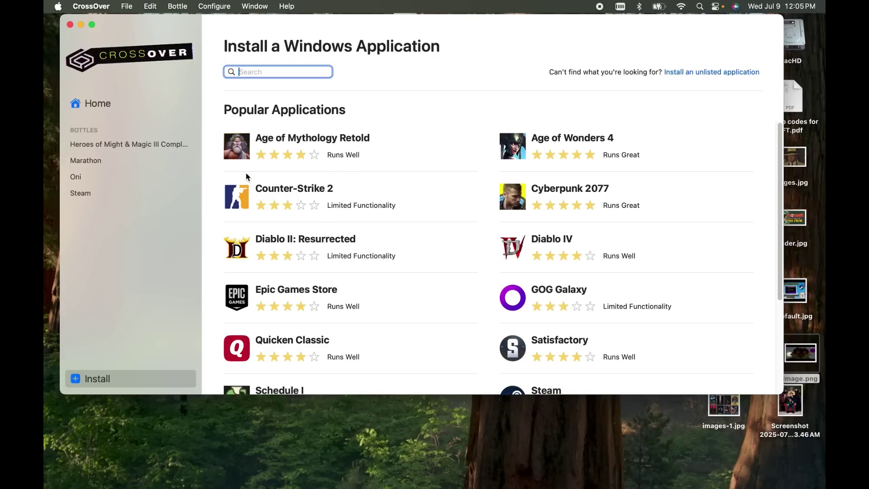
- Search for DXVK and open the DXVK (64-bit Dll's Only) package
text(DXVK)
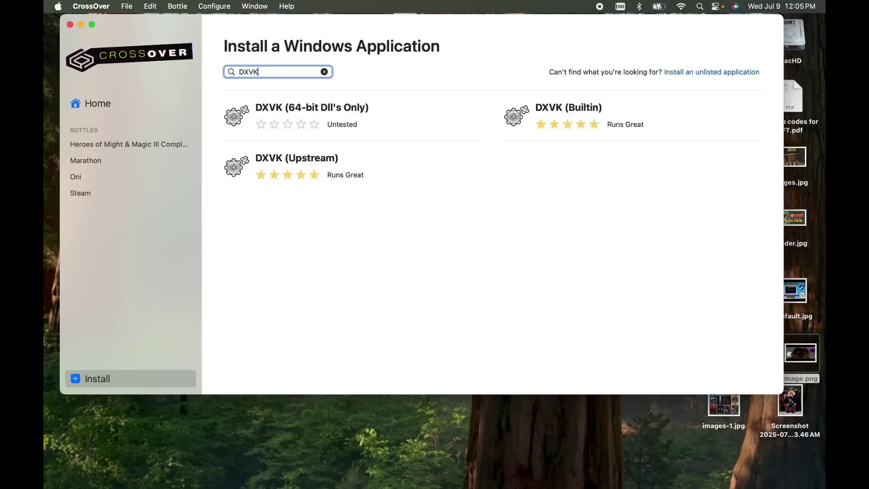
click(401, 116)
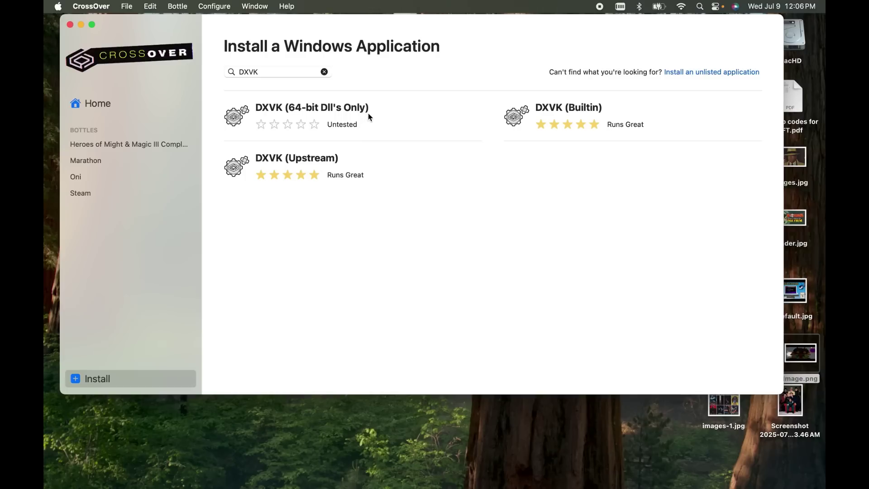
click(399, 119)
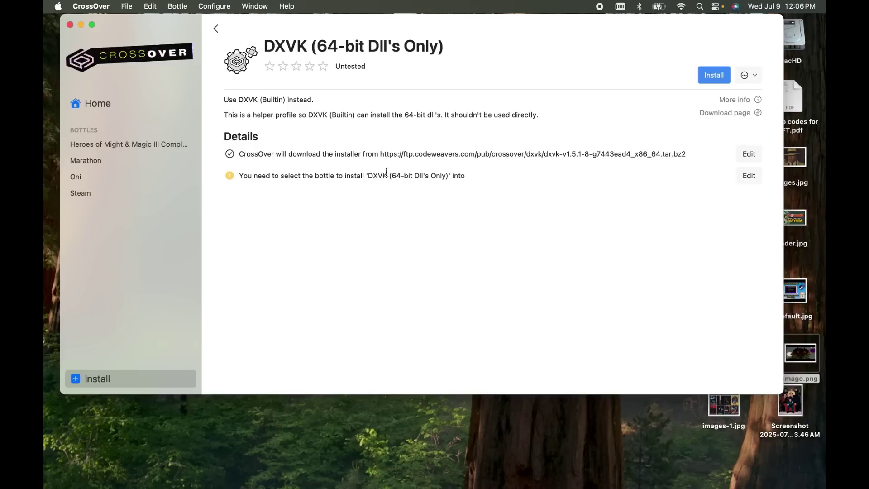
- Set the Steam bottle as the install target and install the package
click(746, 177)
click(425, 204)
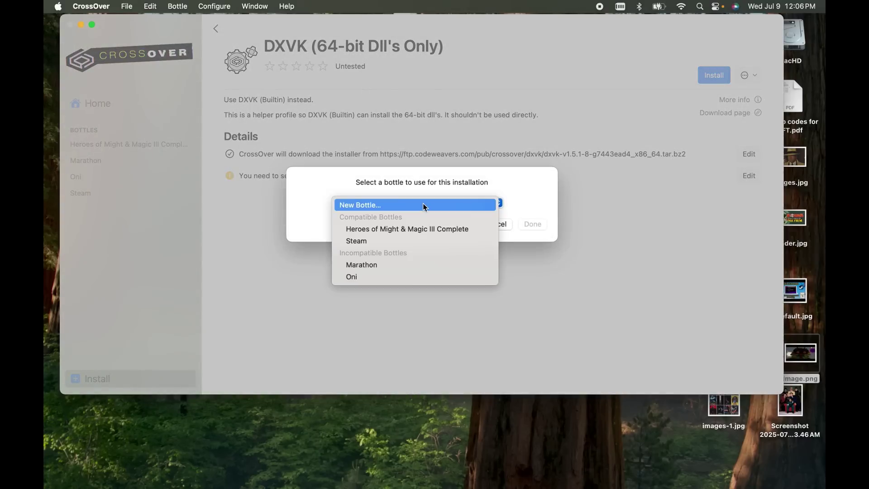
click(395, 240)
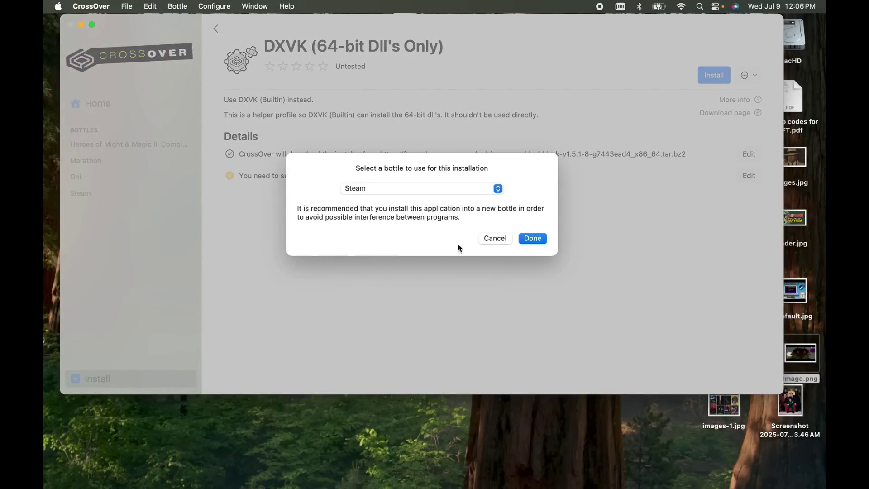
click(533, 238)
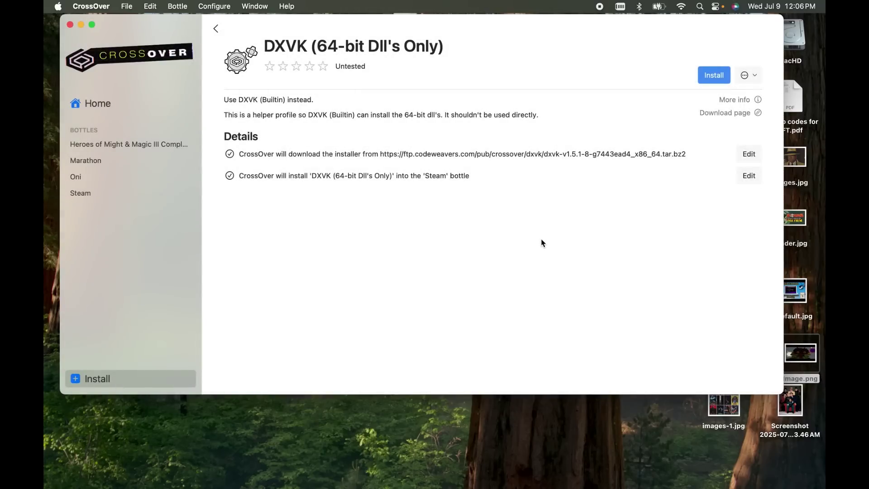
click(713, 77)
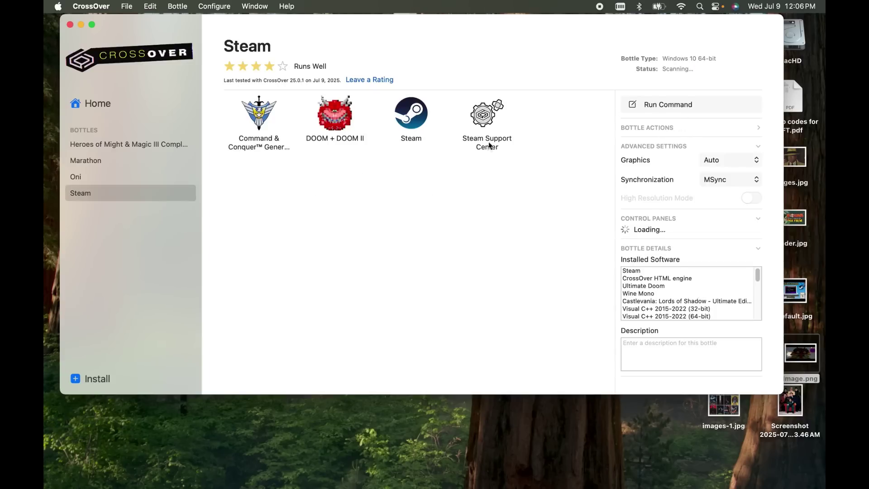
- Install the DXVK (Upstream) package with Steam selected as the target bottle
click(112, 380)
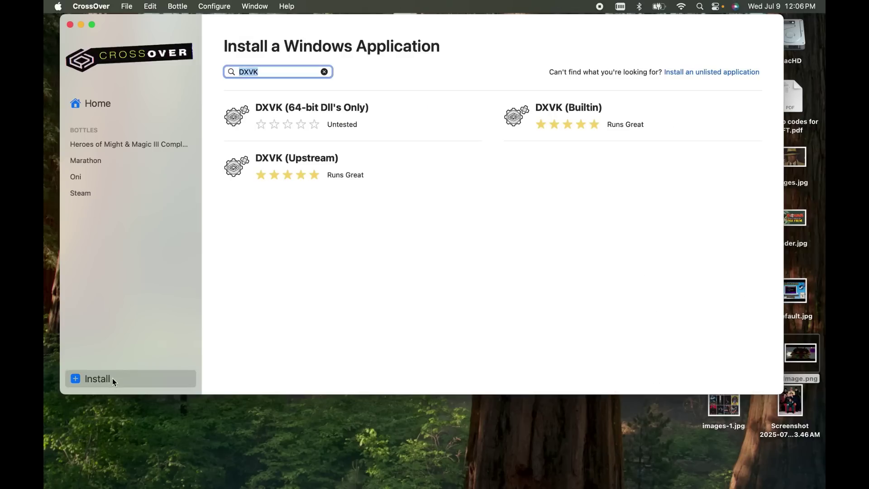
click(316, 172)
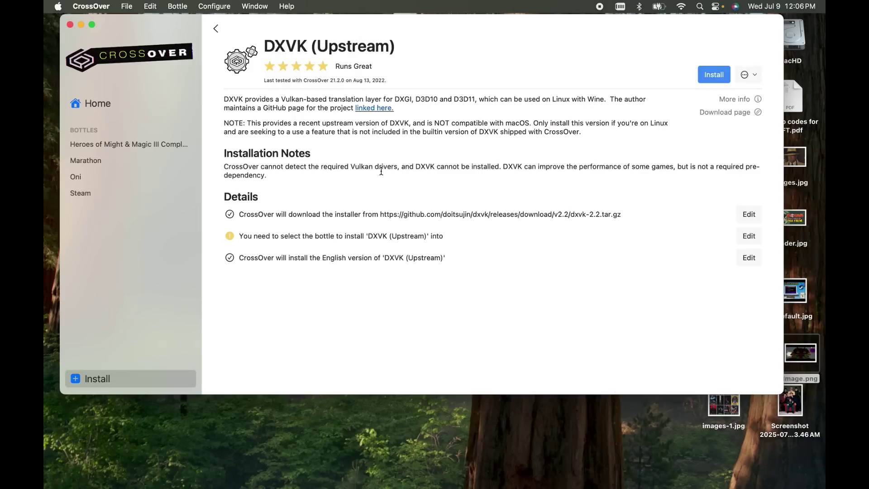
click(748, 237)
click(378, 203)
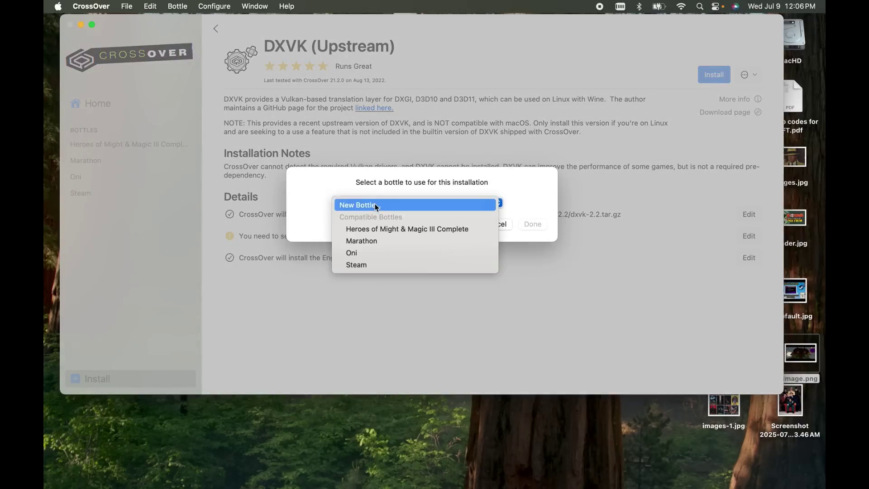
click(368, 264)
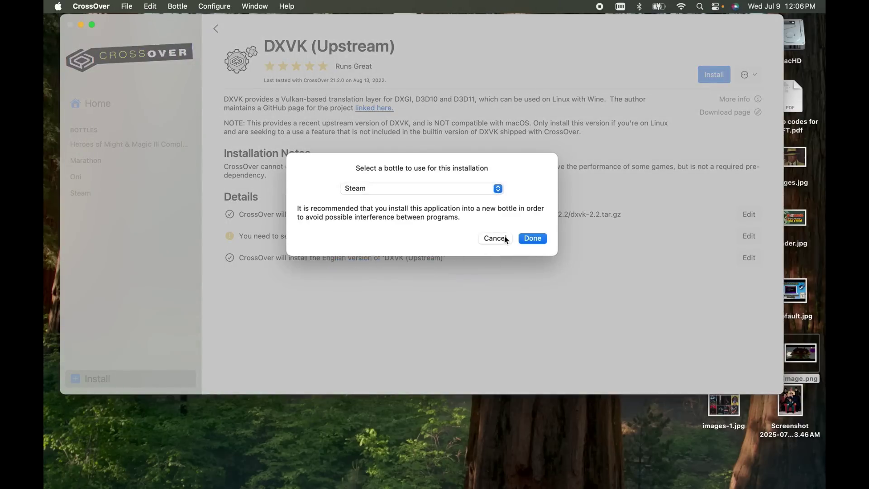
click(536, 239)
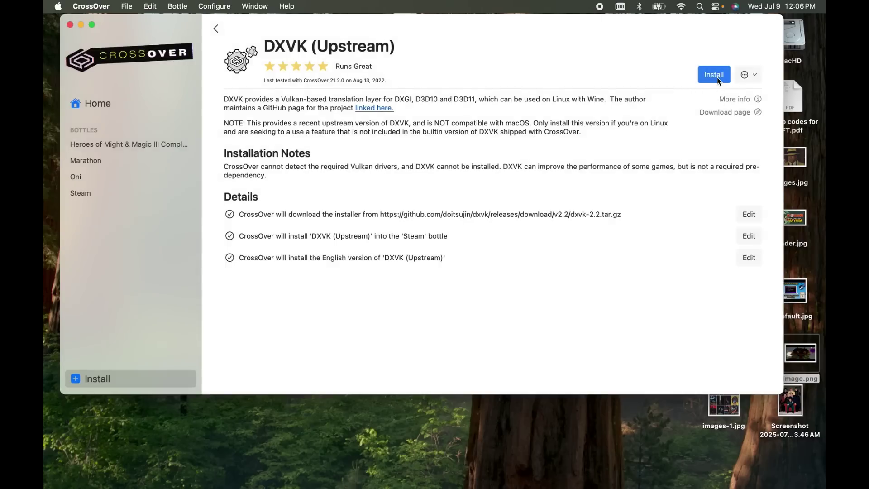
click(714, 75)
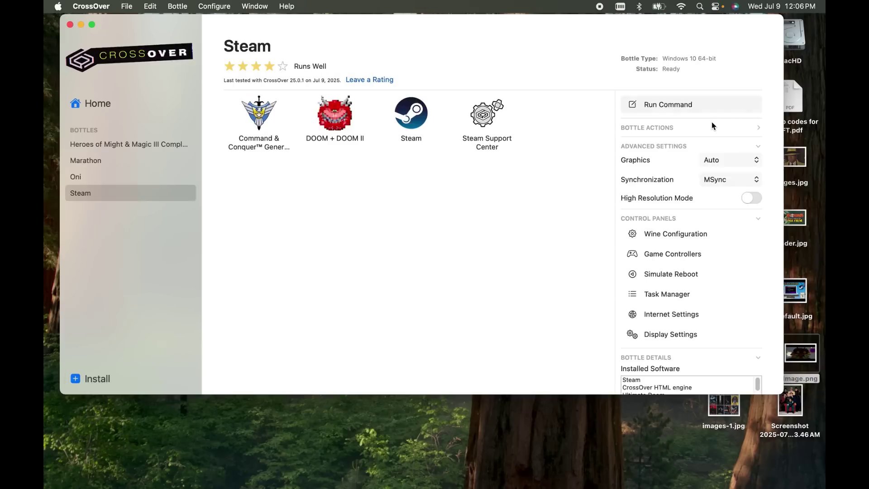
- Start installing the DXVK (Builtin) package with Steam chosen as the target bottle
click(96, 385)
click(576, 110)
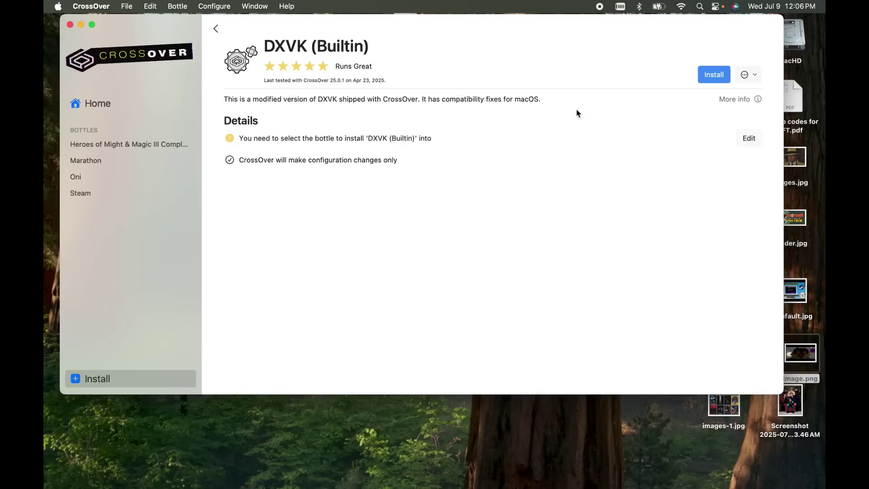
click(749, 138)
click(374, 203)
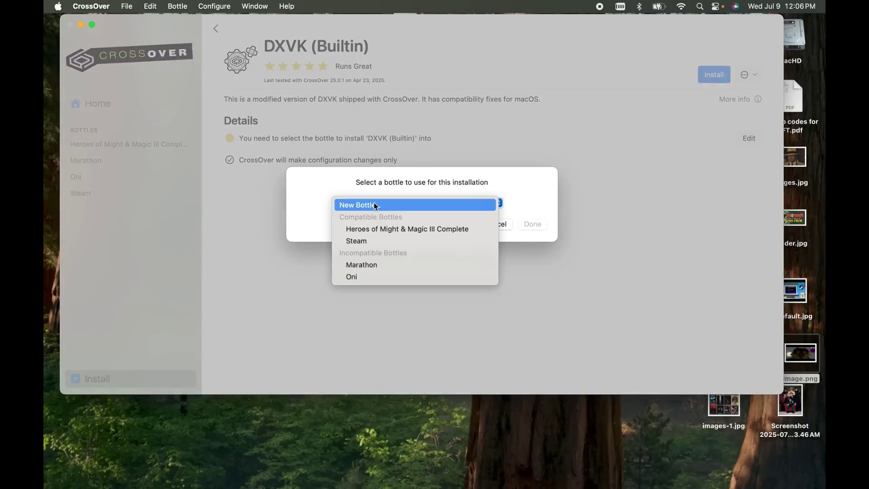
click(354, 241)
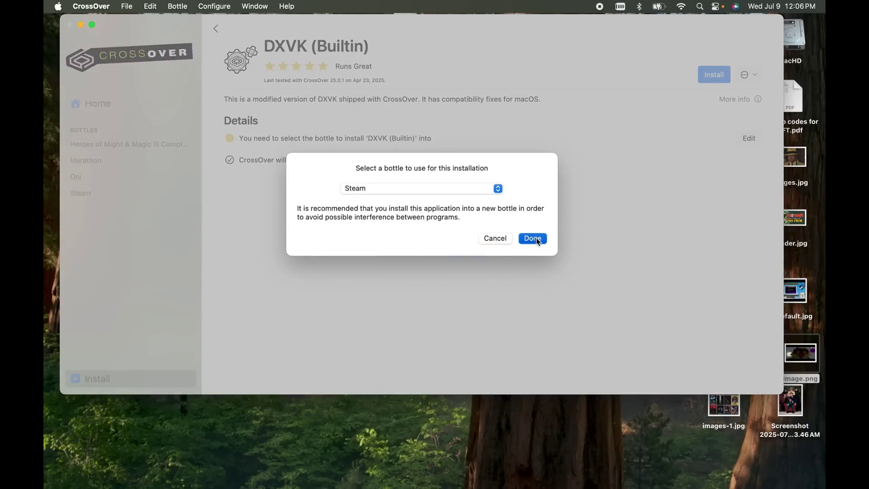
click(538, 241)
click(715, 75)
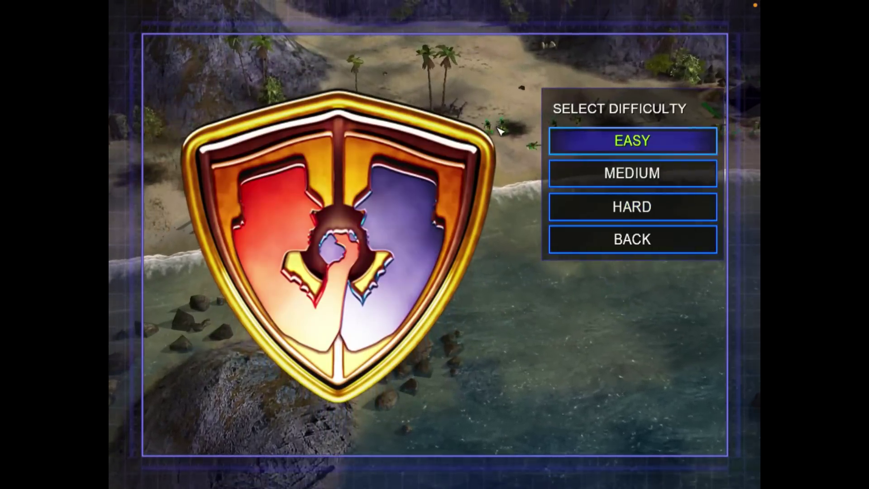
- Pick MEDIUM difficulty for the Challenge to reach the Choose Your General map
click(632, 173)
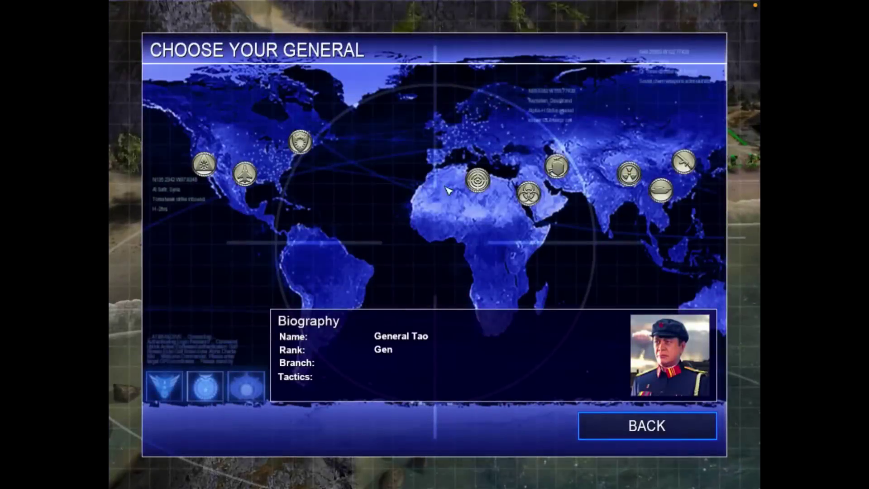